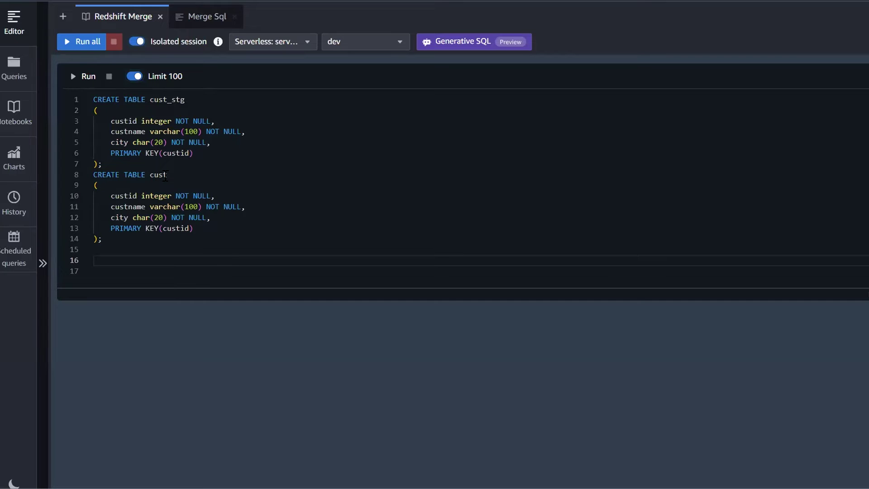
# In the Merge Sql tab, insert customers 101 Matt to 104 Ravi into cust_stg and query them.
pyautogui.click(198, 19)
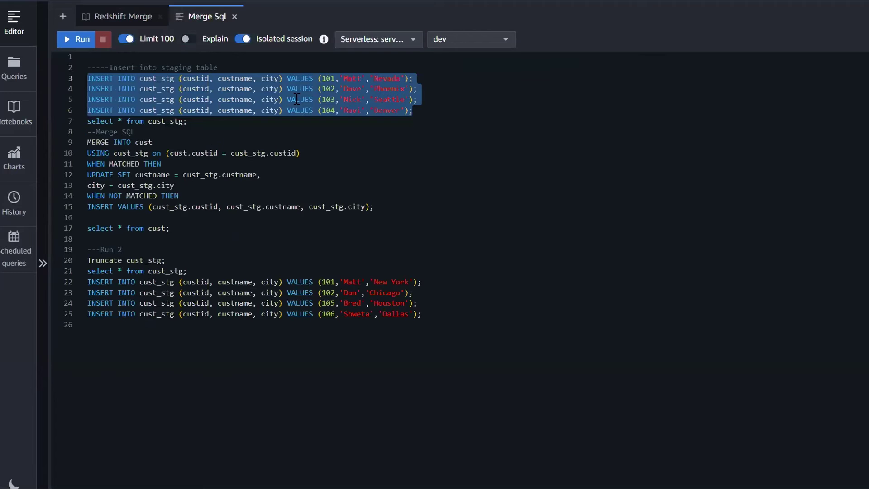
pyautogui.click(71, 42)
pyautogui.click(70, 42)
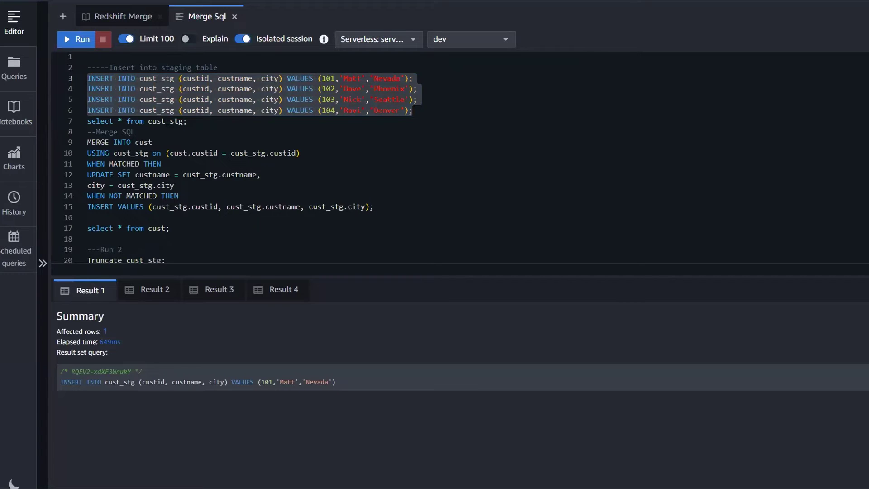
pyautogui.click(66, 40)
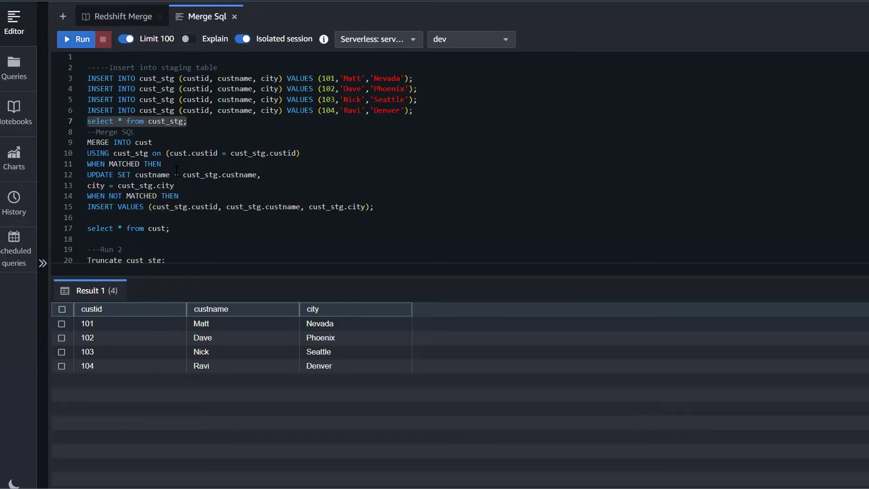
# Run the MERGE from cust_stg into cust (4 rows affected), then query cust.
pyautogui.moveTo(374, 207); pyautogui.dragTo(80, 146)
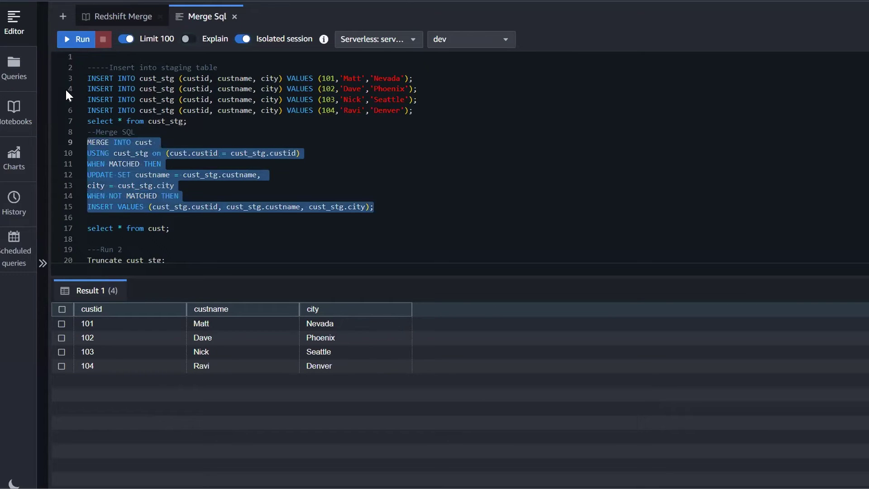
pyautogui.click(63, 39)
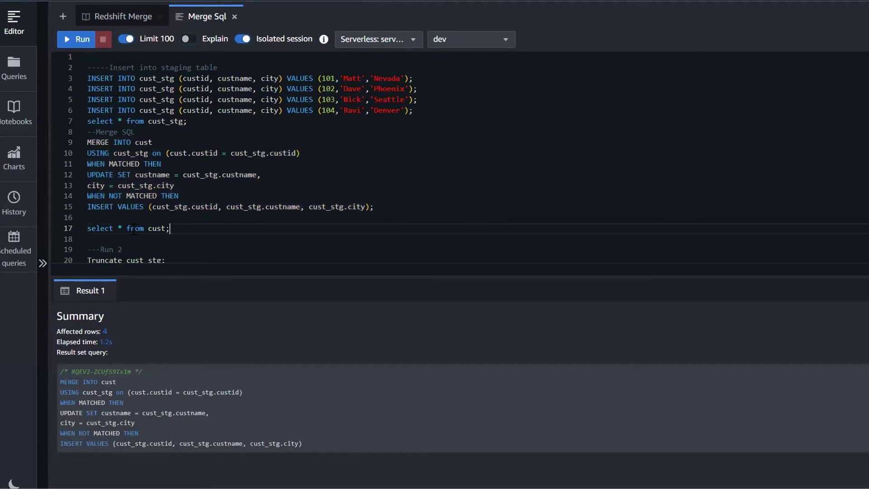
pyautogui.moveTo(172, 229); pyautogui.dragTo(87, 229)
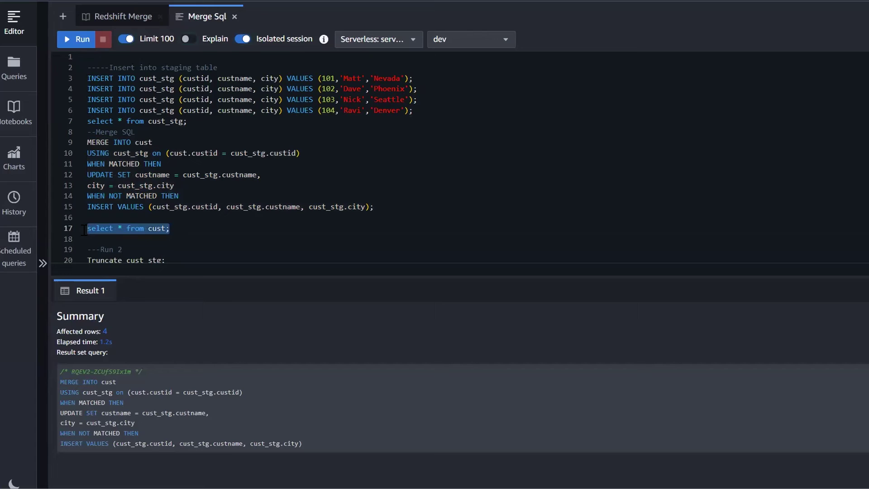
pyautogui.click(71, 39)
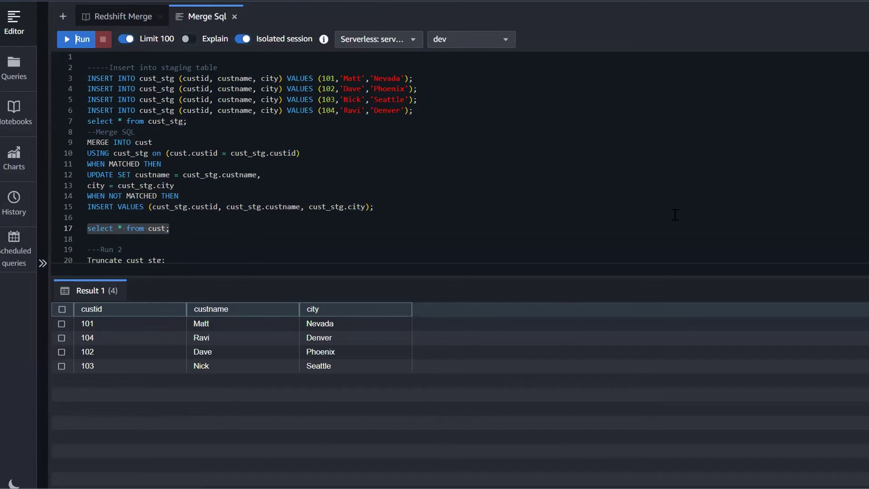
pyautogui.moveTo(182, 261); pyautogui.dragTo(78, 261)
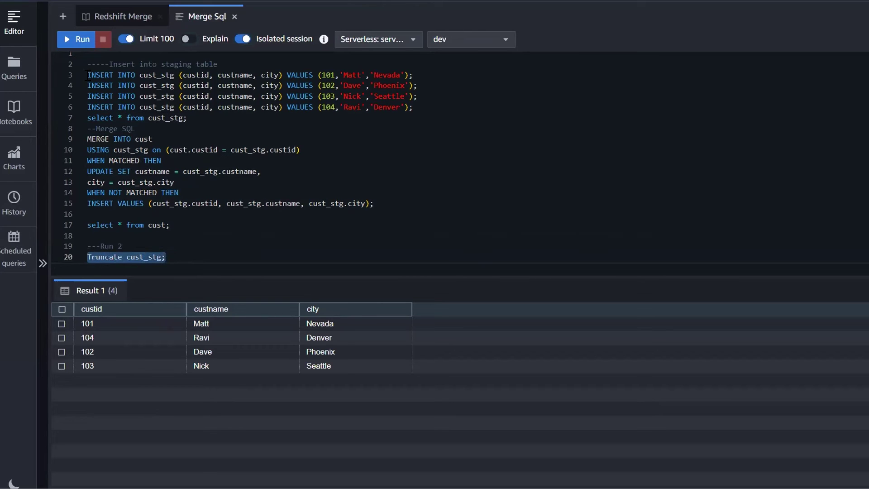
# Truncate cust_stg and select the four Run 2 insert statements.
pyautogui.click(63, 41)
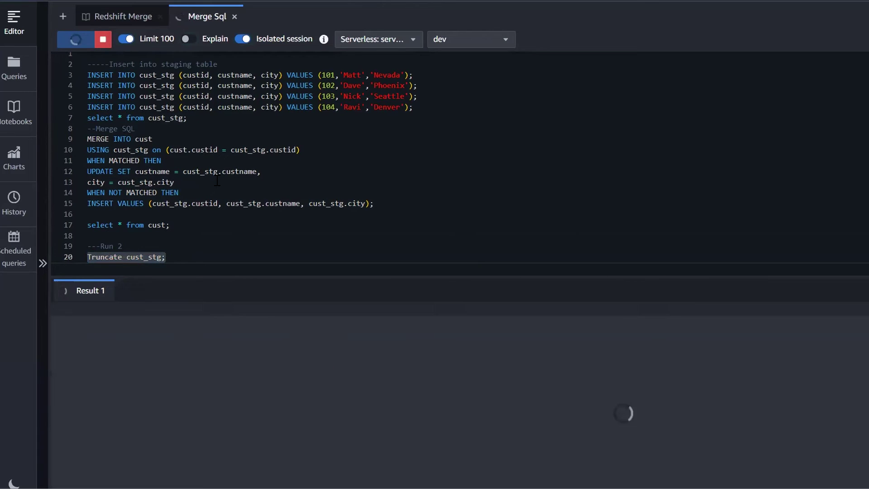
pyautogui.scroll(-2, 267, 183)
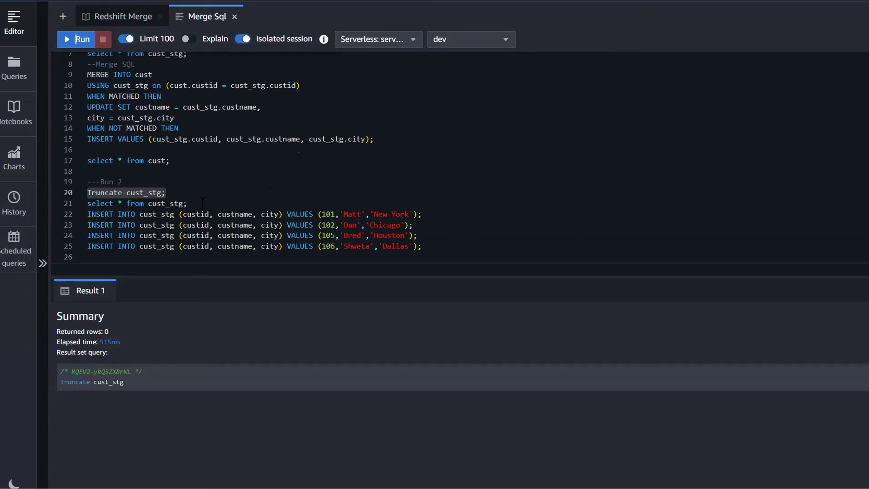
pyautogui.moveTo(190, 204); pyautogui.dragTo(90, 204)
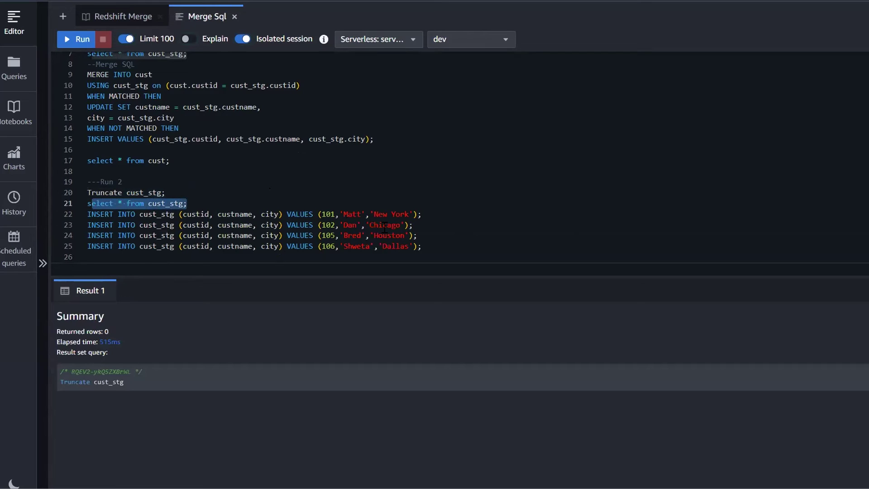
pyautogui.click(446, 245)
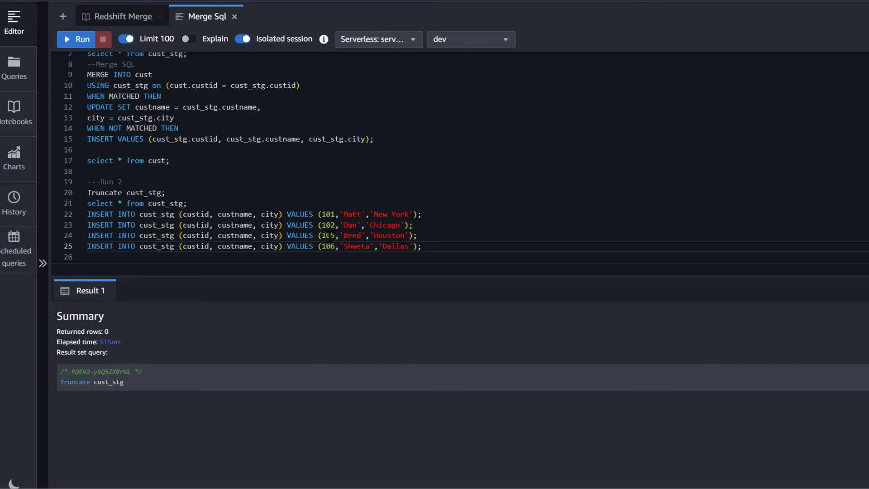
pyautogui.moveTo(276, 256); pyautogui.dragTo(87, 214)
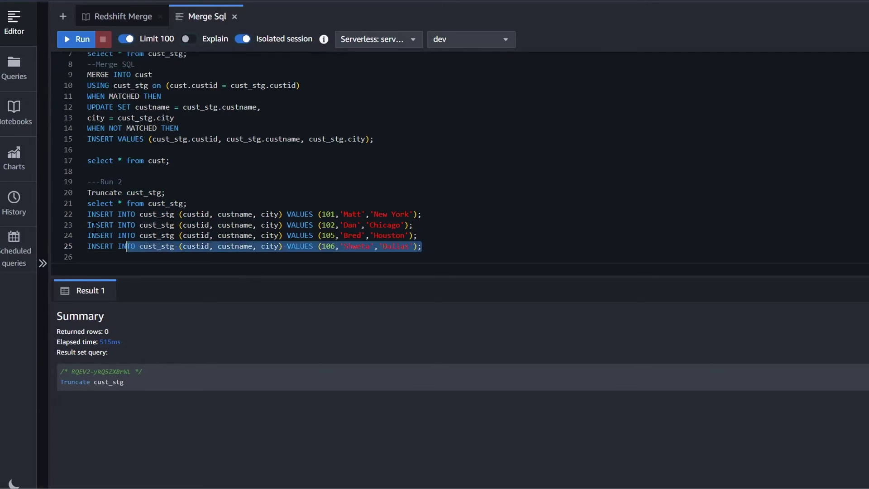
pyautogui.scroll(3, 65, 83)
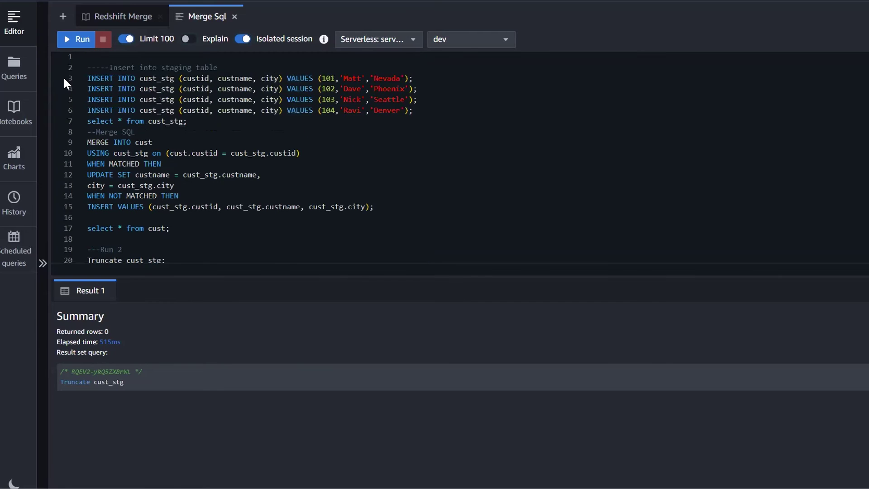
# Insert the Run 2 batch, rerun the MERGE (2 rows affected), then query cust.
pyautogui.click(70, 39)
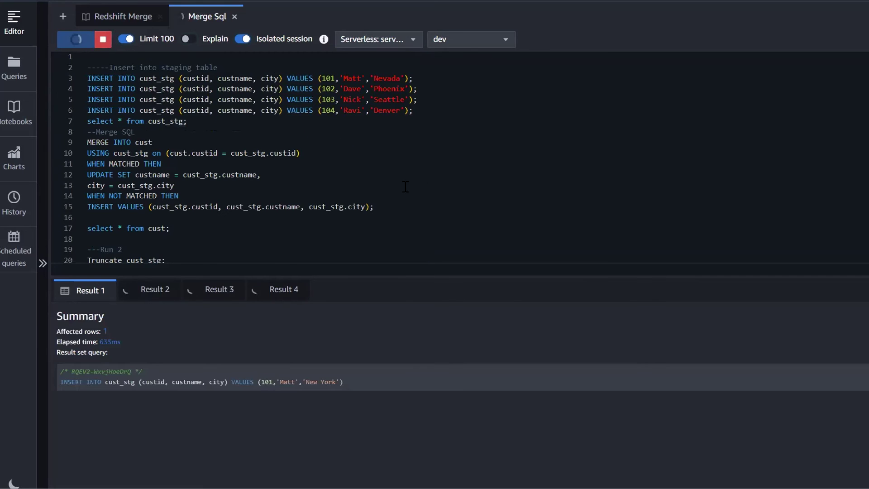
pyautogui.click(203, 121)
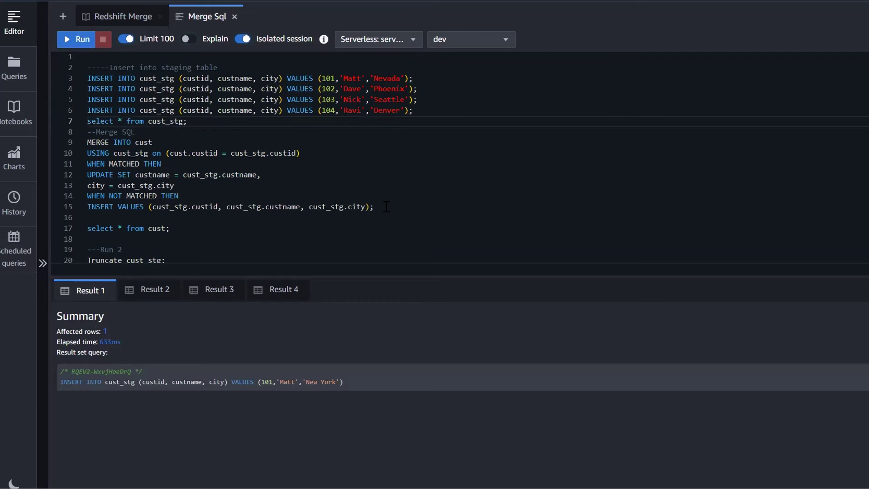
pyautogui.moveTo(380, 207); pyautogui.dragTo(83, 142)
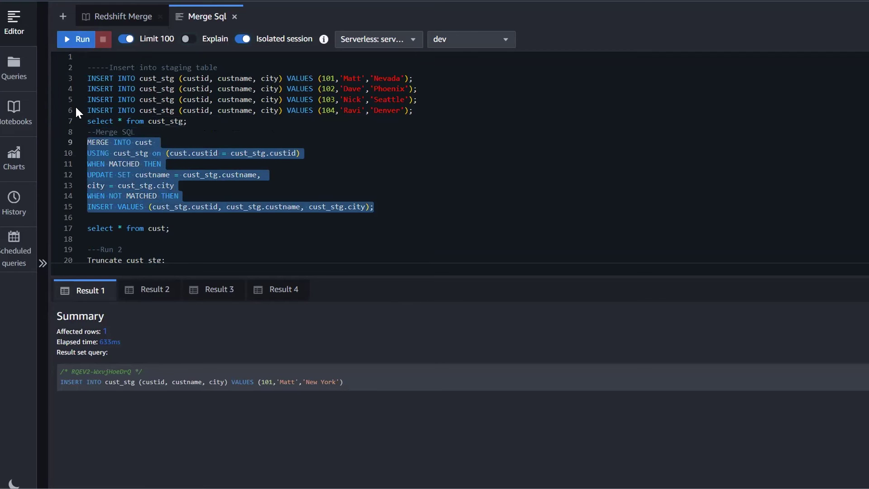
pyautogui.click(66, 40)
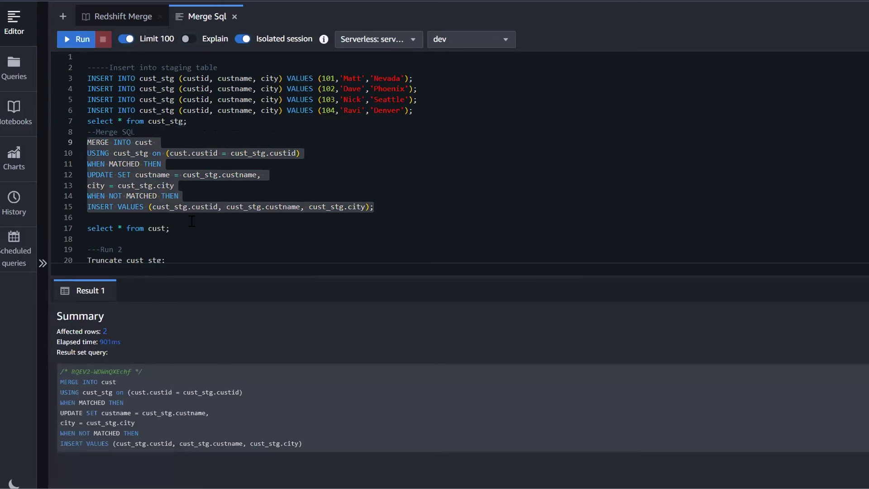
pyautogui.moveTo(174, 229); pyautogui.dragTo(81, 229)
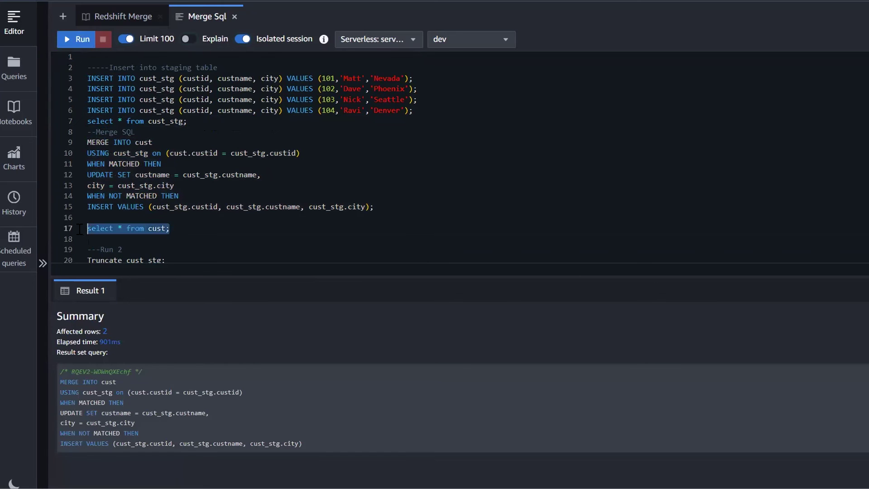
pyautogui.click(66, 36)
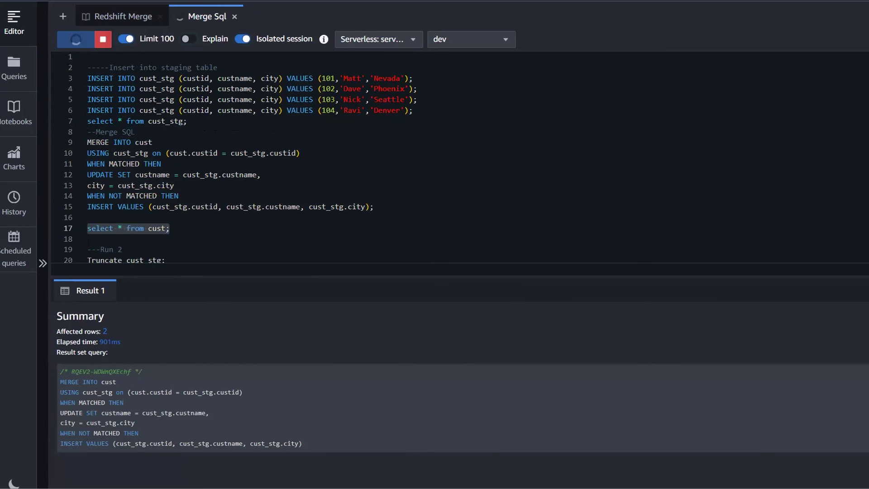